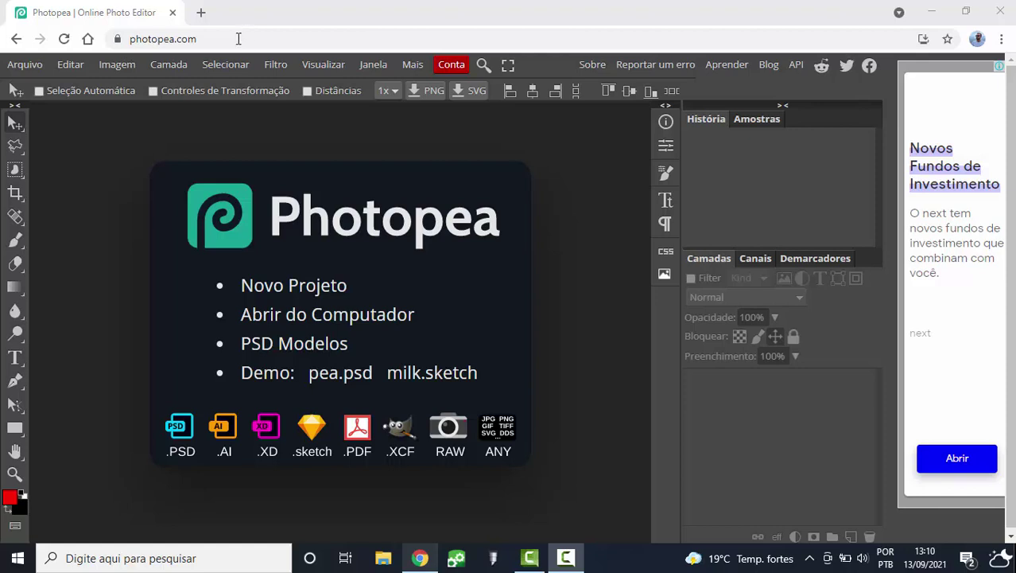
Step: Create a new 1280×720 Photopea project with a Transparente background
{"action": "left_click", "coordinate": [198, 40]}
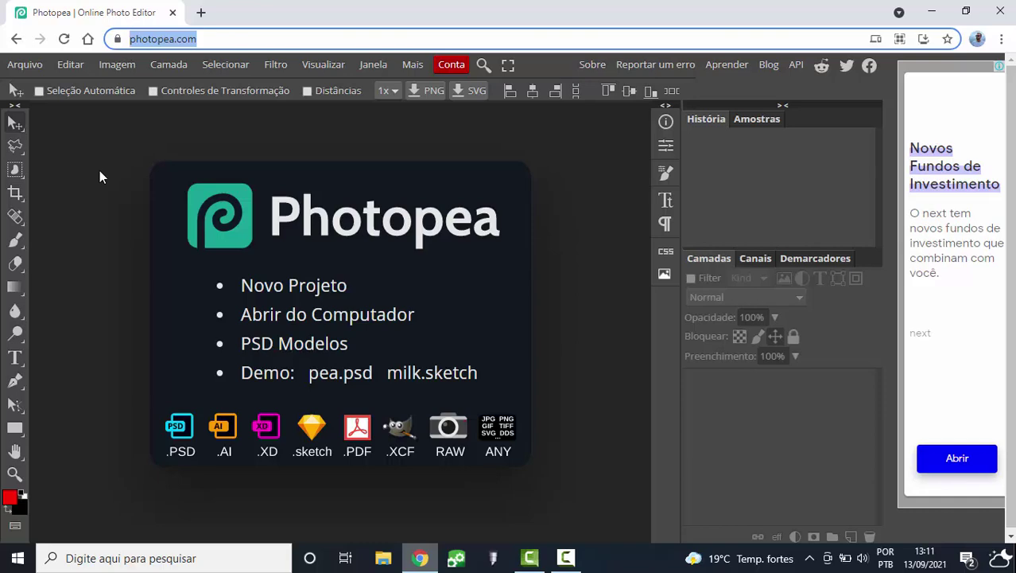
{"action": "left_click", "coordinate": [23, 70]}
{"action": "left_click", "coordinate": [38, 87]}
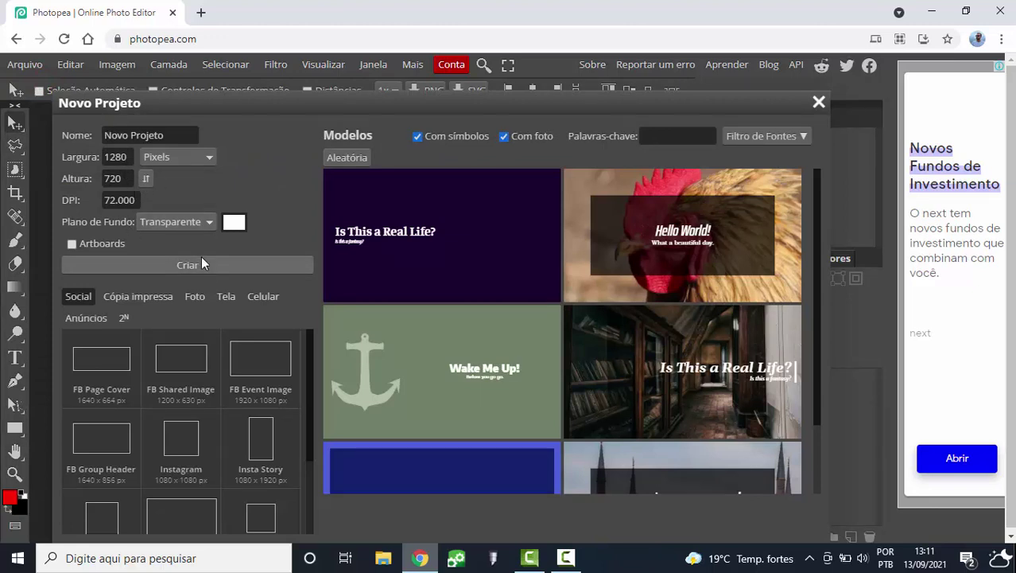
{"action": "left_click", "coordinate": [177, 223]}
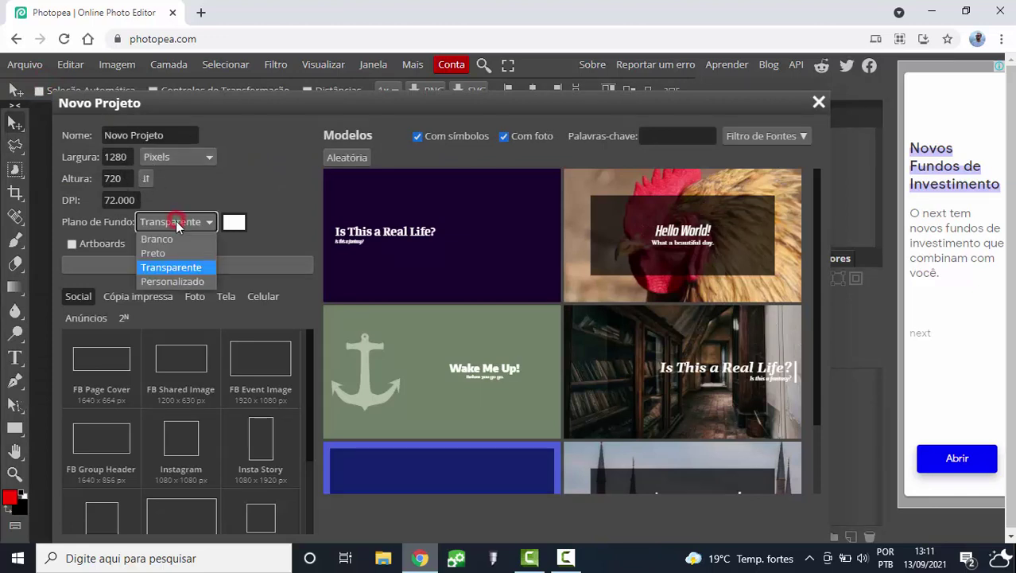
{"action": "left_click", "coordinate": [161, 265]}
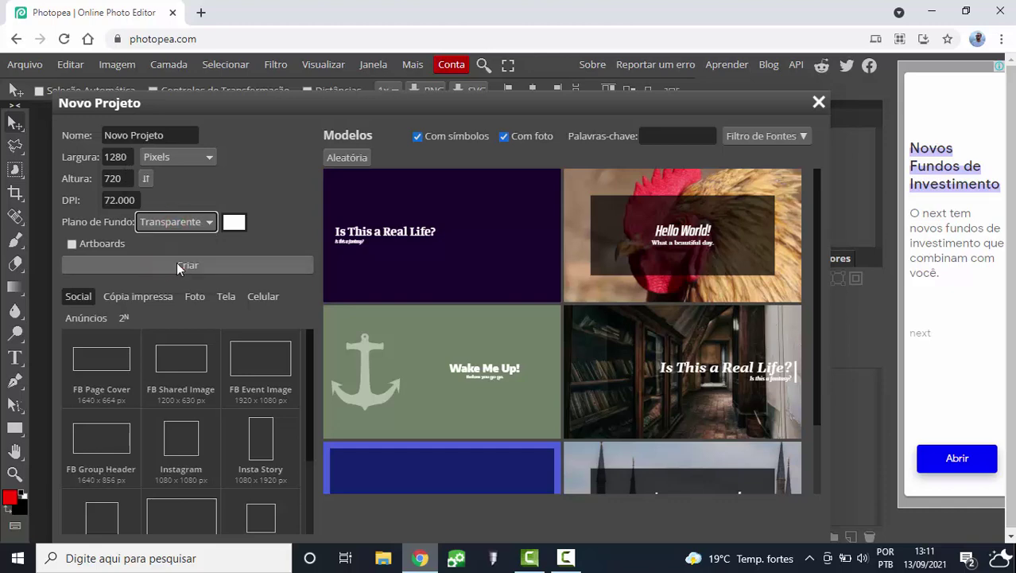
{"action": "left_click", "coordinate": [177, 267]}
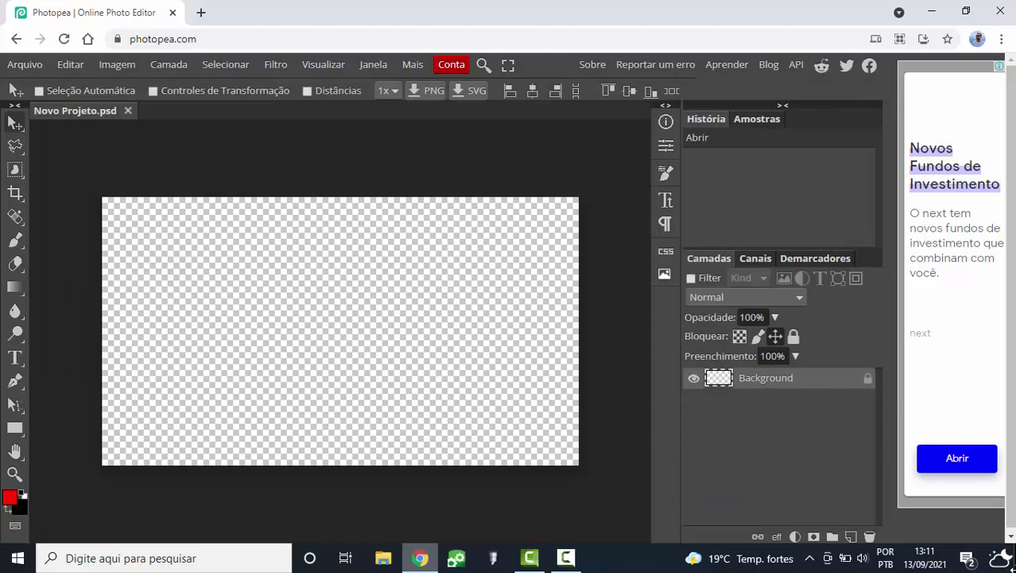
Step: Drag the orange photo istockphoto-185284489 from the desktop into the canvas and commit the placement
{"action": "key", "text": "super+d"}
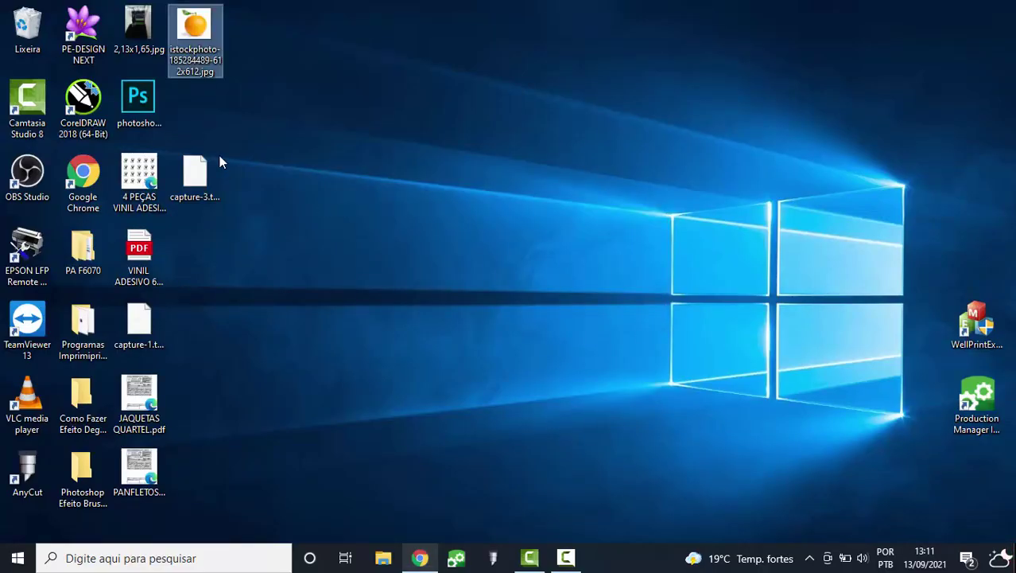
{"action": "left_click_drag", "start_coordinate": [177, 51], "coordinate": [539, 505]}
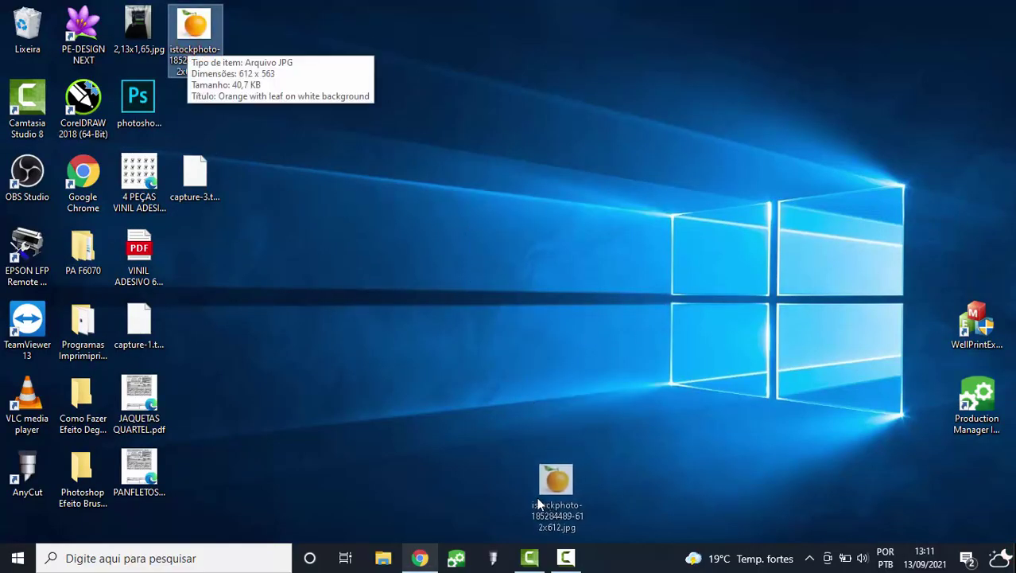
{"action": "mouse_move", "coordinate": [538, 504]}
{"action": "left_mouse_down"}
{"action": "mouse_move", "coordinate": [422, 561]}
{"action": "mouse_move", "coordinate": [291, 355]}
{"action": "mouse_move", "coordinate": [389, 363]}
{"action": "left_mouse_up"}
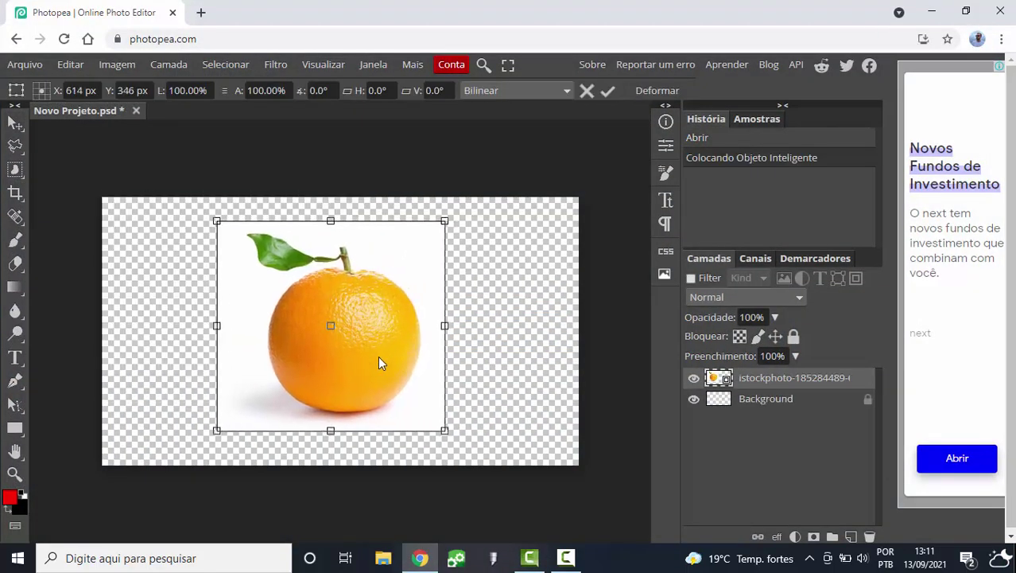
{"action": "key", "text": "Return"}
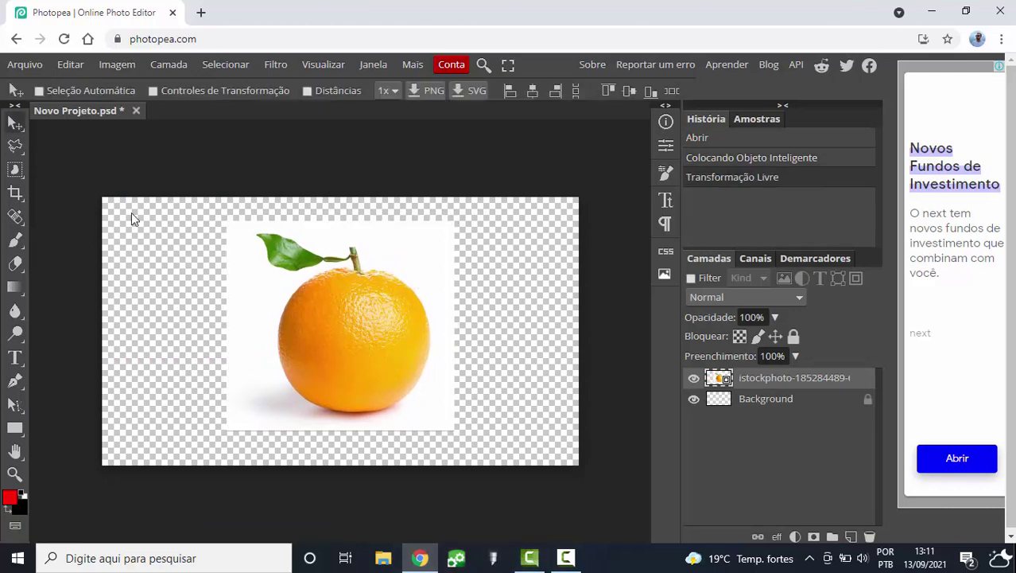
Step: Switch to the Polygonal Lasso and zoom in on the orange
{"action": "left_click", "coordinate": [19, 151]}
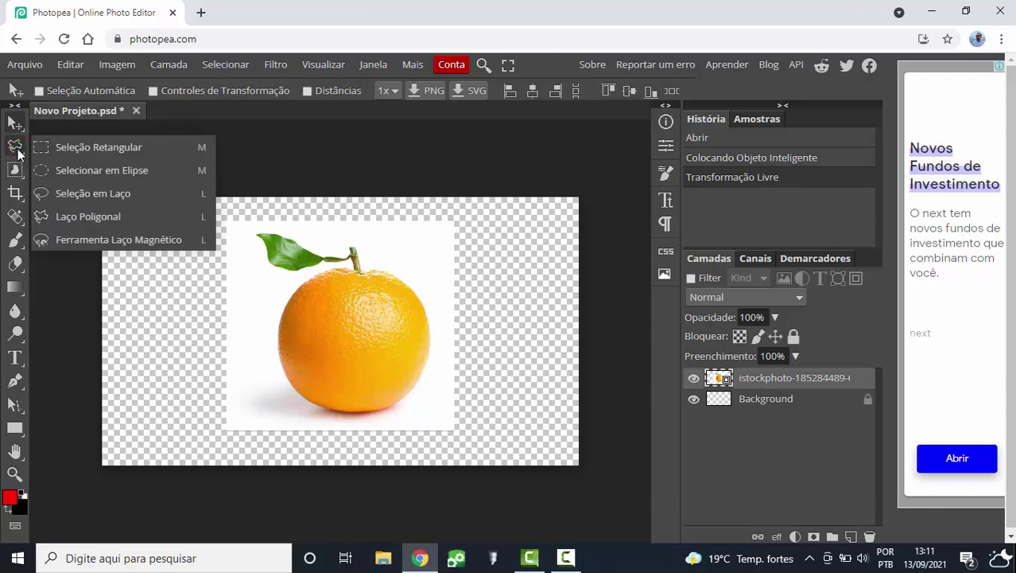
{"action": "left_click", "coordinate": [102, 217]}
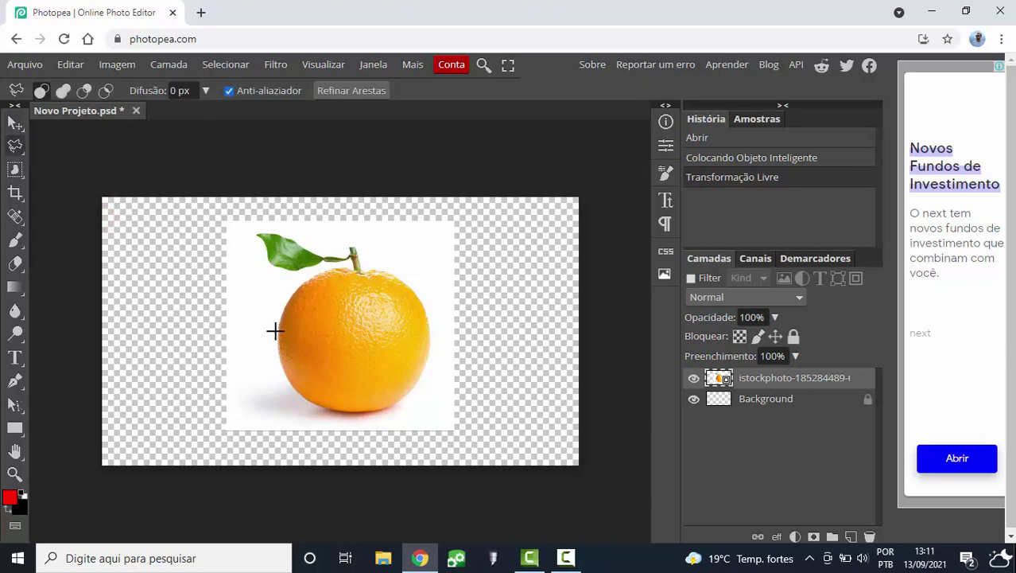
{"action": "key", "text": "ctrl+plus"}
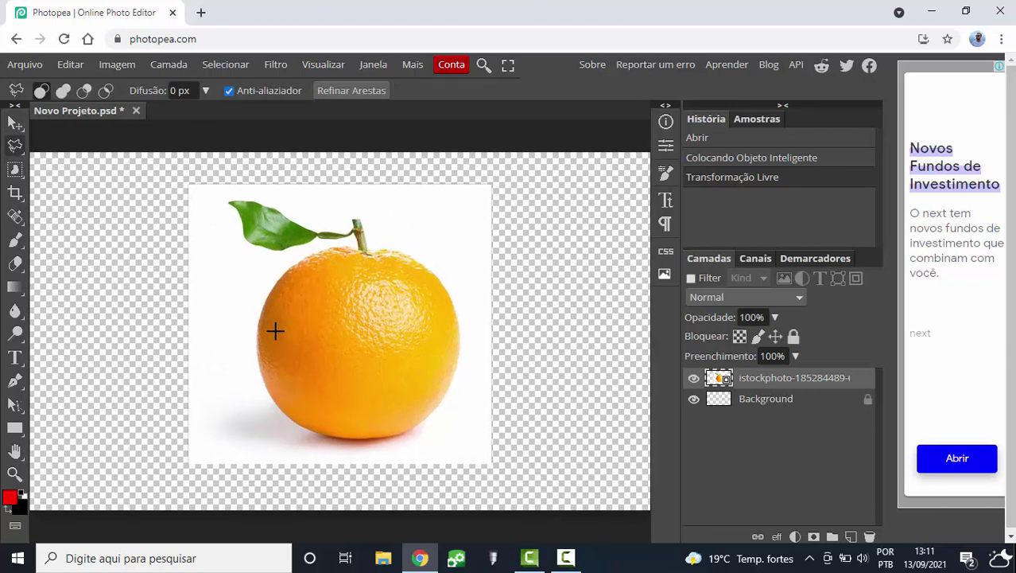
{"action": "key", "text": "ctrl+plus"}
{"action": "key", "text": "ctrl+plus"}
{"action": "scroll", "coordinate": [275, 330], "scroll_direction": "up", "scroll_amount": 3}
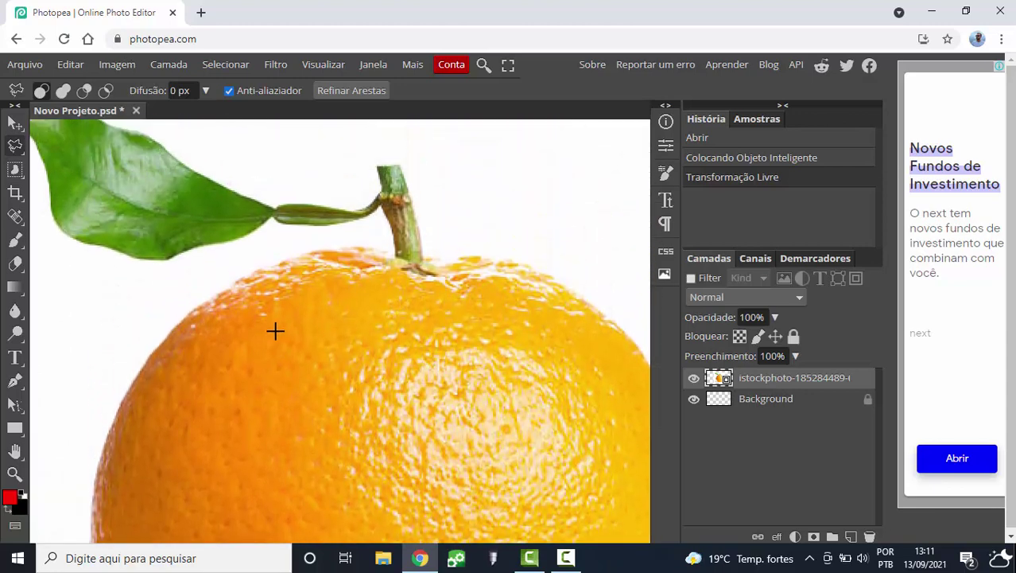
{"action": "scroll", "coordinate": [275, 330], "scroll_direction": "up", "scroll_amount": 1}
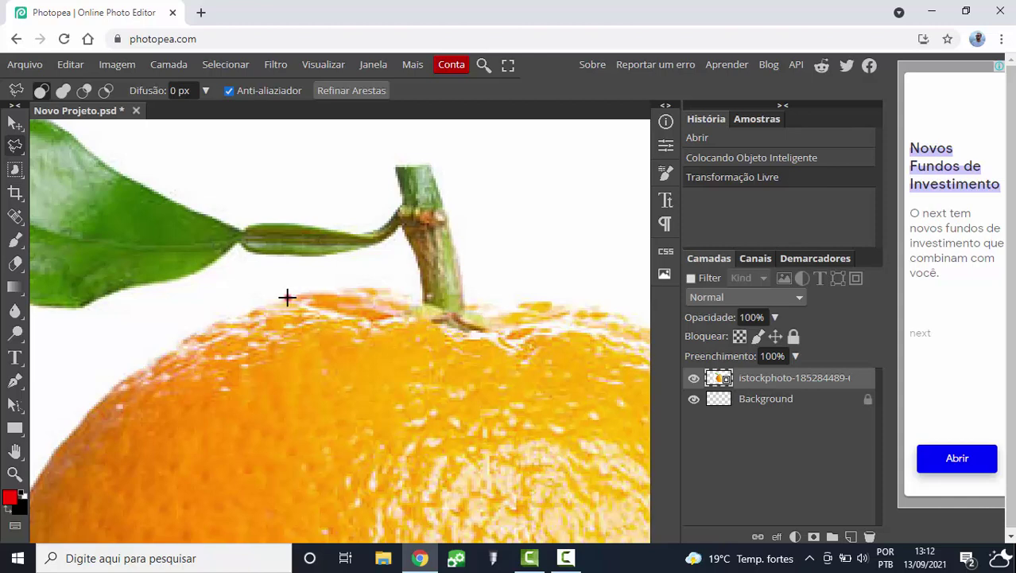
Step: Trace outline points along the orange's top, the stem and the leaf stalk
{"action": "left_click", "coordinate": [287, 298]}
{"action": "left_click", "coordinate": [274, 300]}
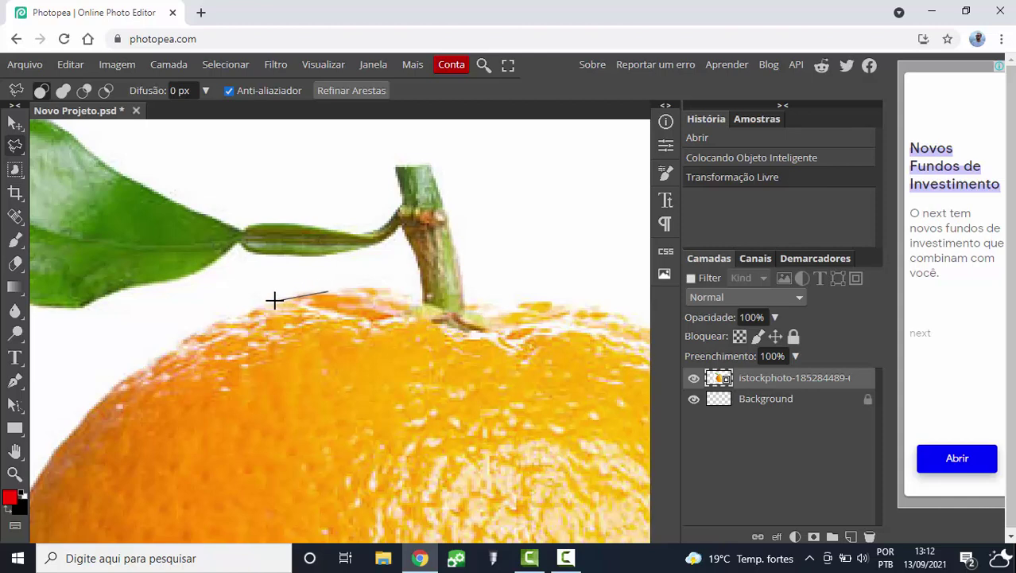
{"action": "left_click", "coordinate": [371, 288]}
{"action": "left_click", "coordinate": [420, 298]}
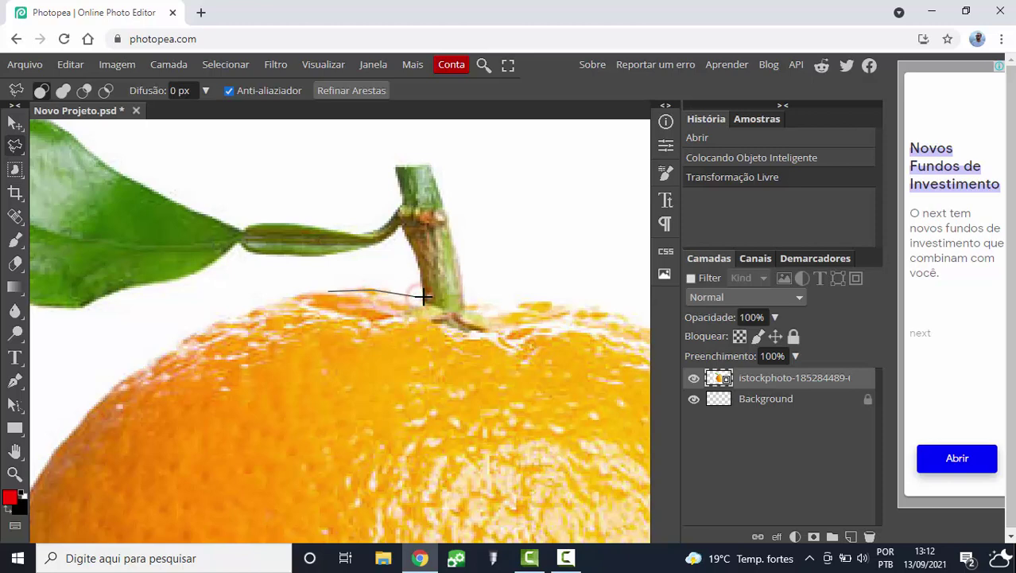
{"action": "left_click", "coordinate": [419, 263]}
{"action": "left_click", "coordinate": [408, 220]}
{"action": "left_click", "coordinate": [336, 252]}
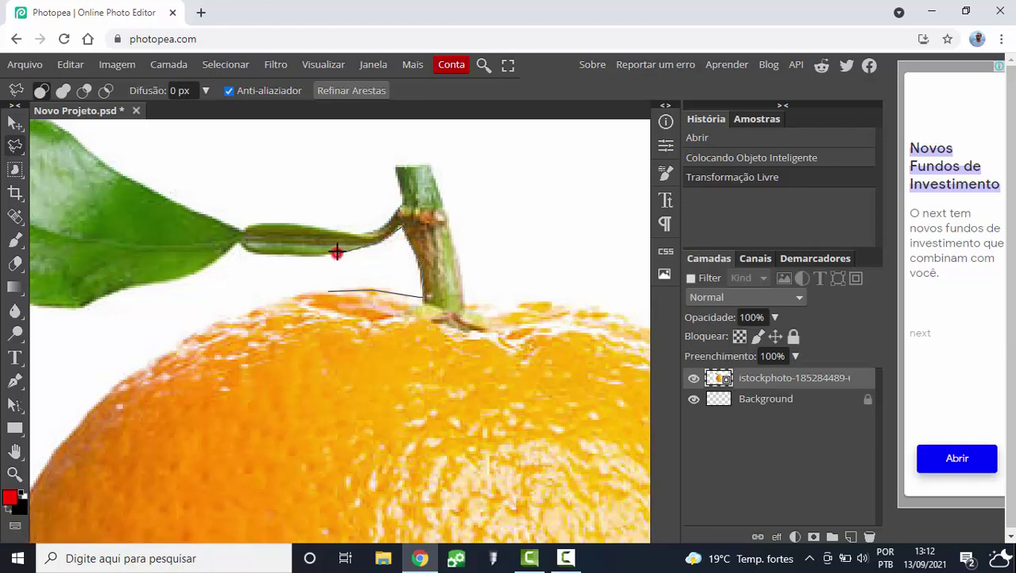
{"action": "left_click", "coordinate": [259, 255]}
{"action": "left_click", "coordinate": [237, 245]}
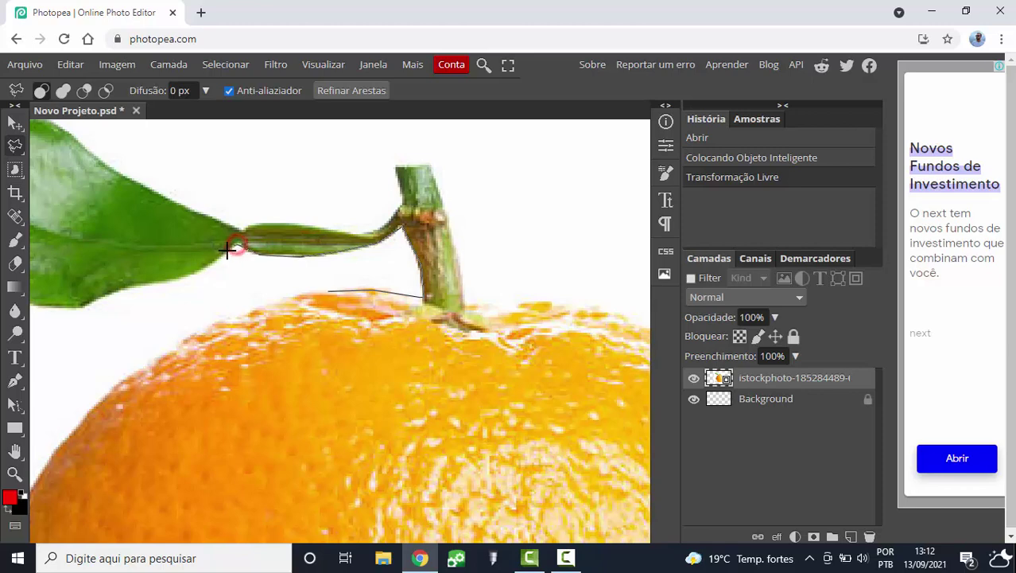
Step: Trace around the leaf's edges and close the outline around the orange and leaf
{"action": "left_click", "coordinate": [183, 275]}
{"action": "left_click", "coordinate": [121, 288]}
{"action": "left_click", "coordinate": [83, 305]}
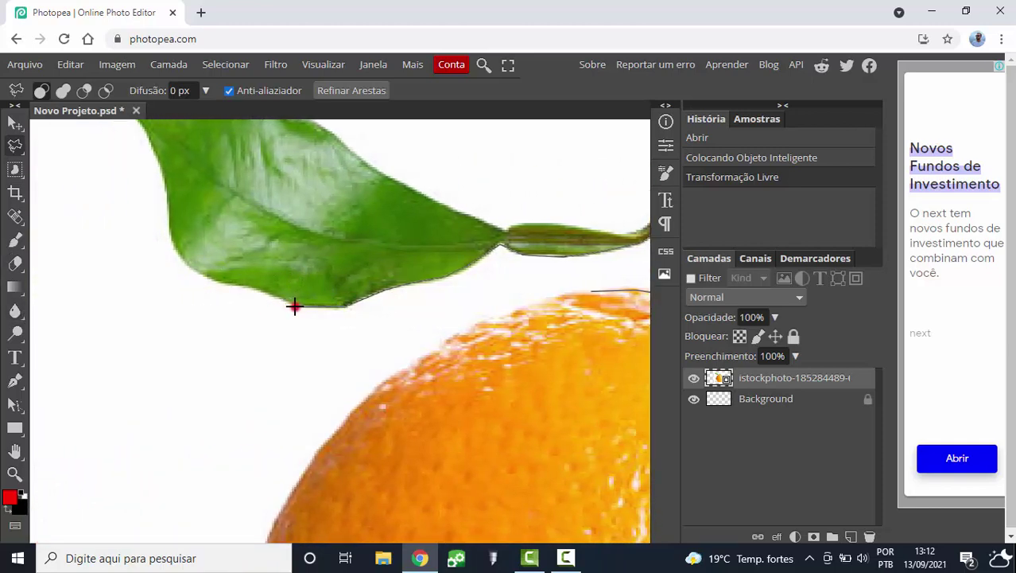
{"action": "left_click", "coordinate": [294, 306]}
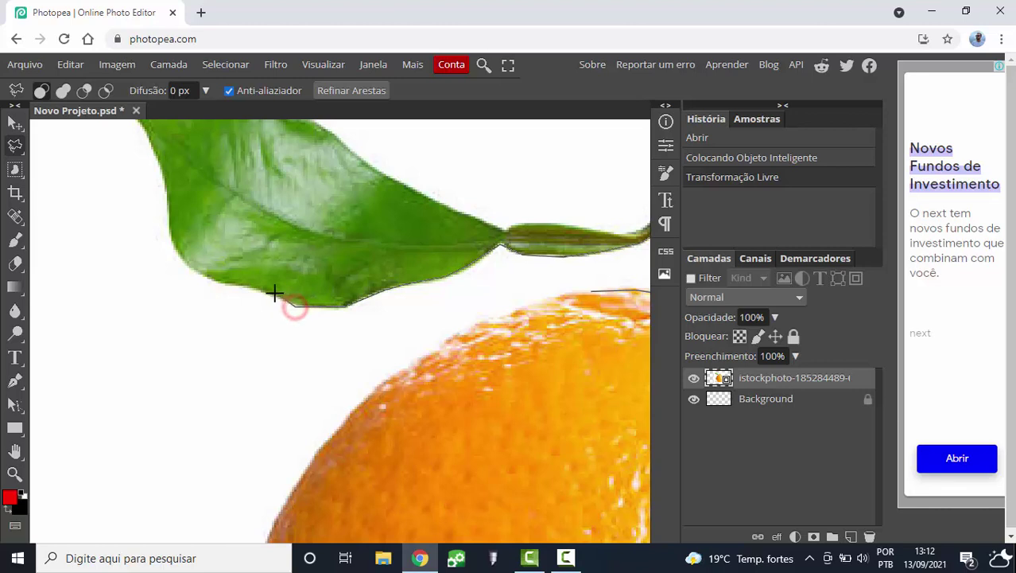
{"action": "left_click", "coordinate": [222, 283]}
{"action": "left_click", "coordinate": [198, 272]}
{"action": "left_click", "coordinate": [173, 246]}
{"action": "left_click", "coordinate": [169, 229]}
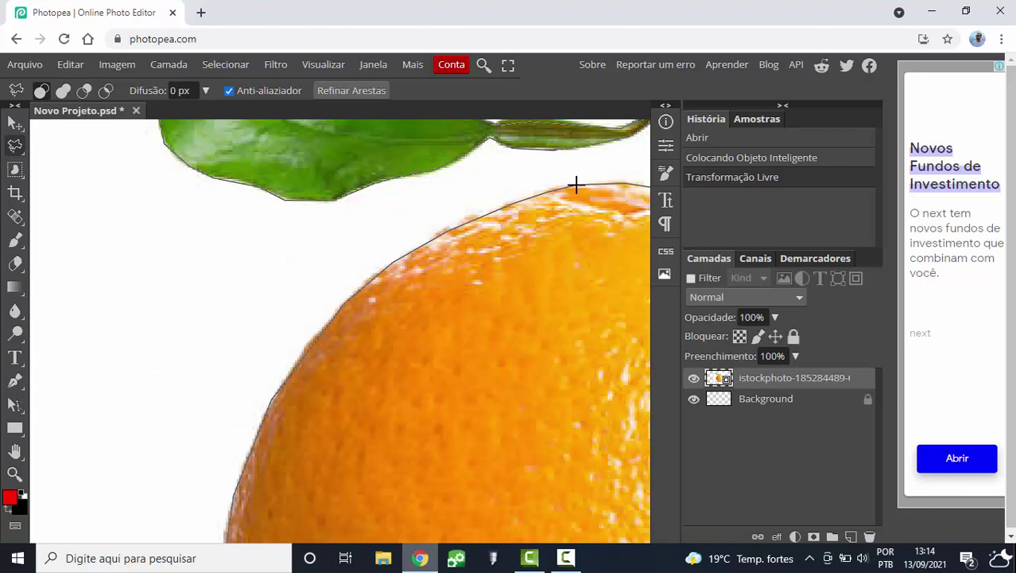
{"action": "left_click", "coordinate": [577, 184]}
Step: Zoom out and invert the lasso selection with Inverso to select the white background
{"action": "key", "text": "ctrl+minus"}
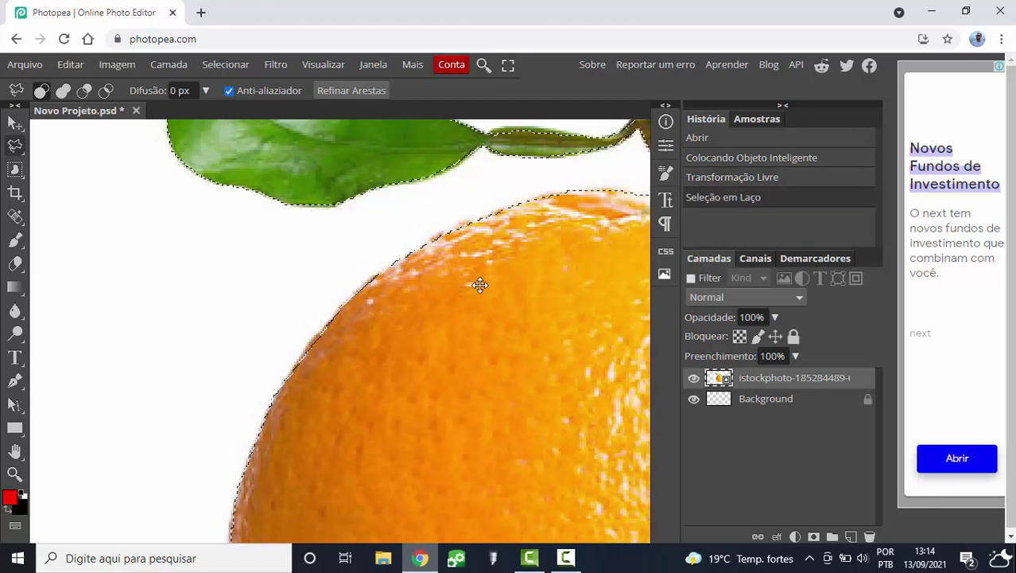
{"action": "key", "text": "ctrl+minus"}
{"action": "key", "text": "ctrl+minus"}
{"action": "key", "text": "ctrl+minus"}
{"action": "key", "text": "ctrl+minus"}
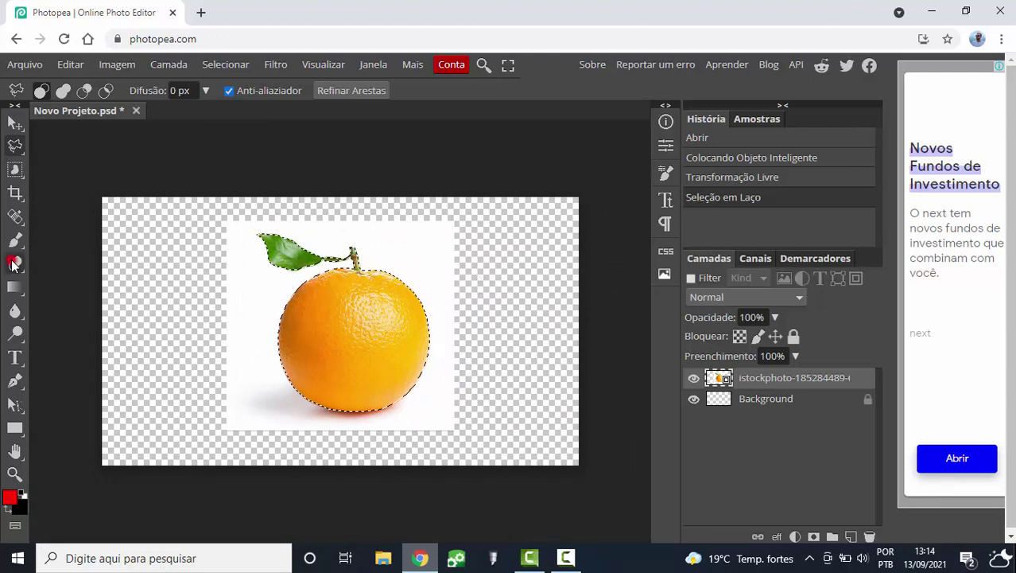
{"action": "left_click", "coordinate": [13, 263]}
{"action": "left_click", "coordinate": [14, 146]}
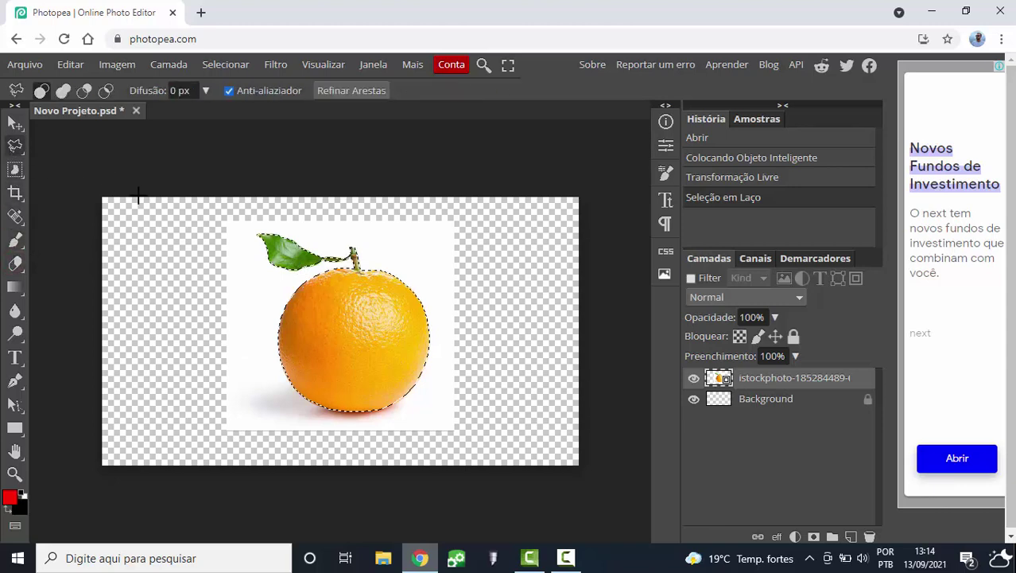
{"action": "right_click", "coordinate": [201, 246]}
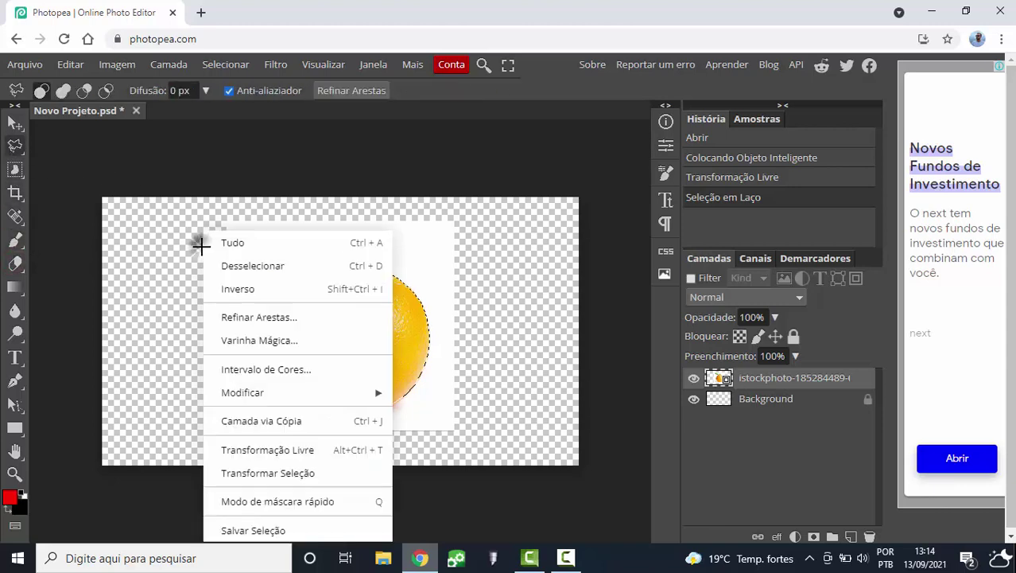
{"action": "left_click", "coordinate": [248, 290]}
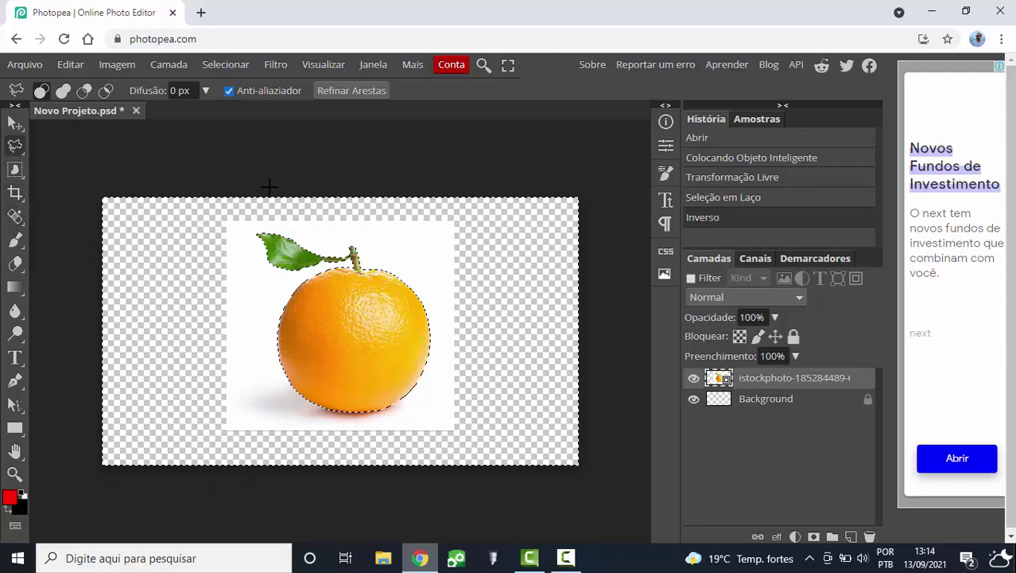
Step: Rasterize the orange layer and erase the white background with a 193 px eraser
{"action": "left_click", "coordinate": [15, 267]}
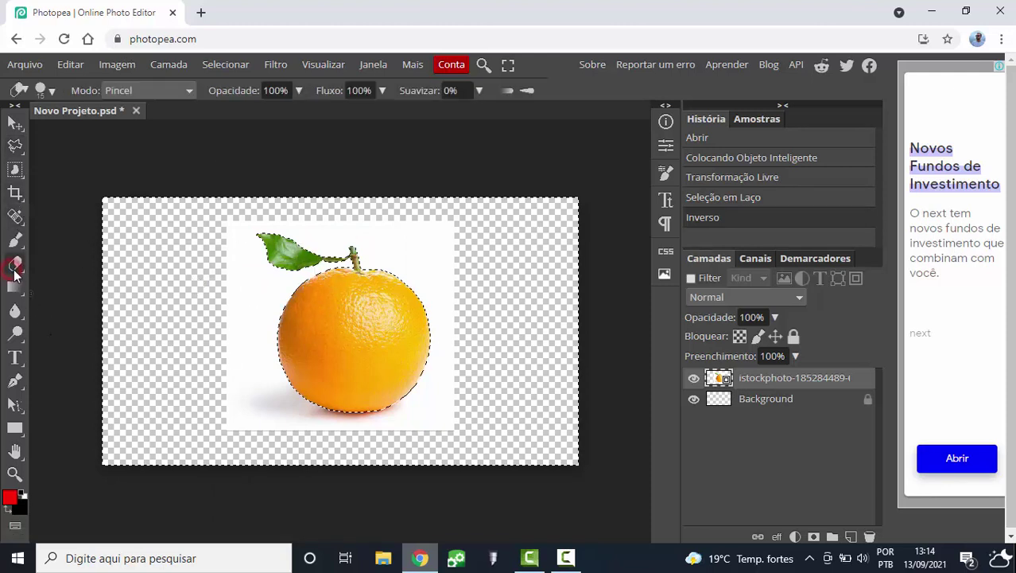
{"action": "left_click", "coordinate": [275, 323]}
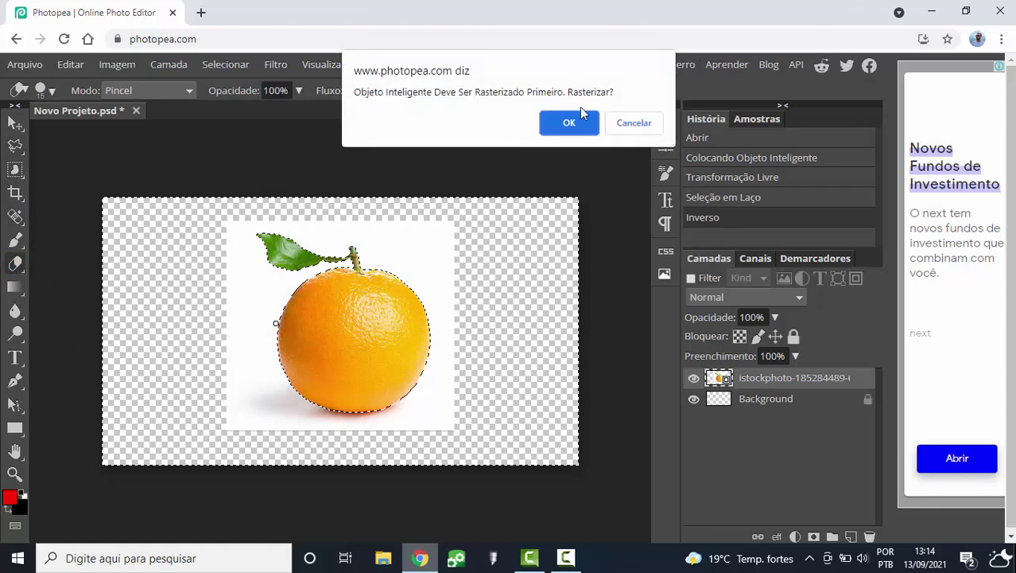
{"action": "left_click", "coordinate": [555, 123]}
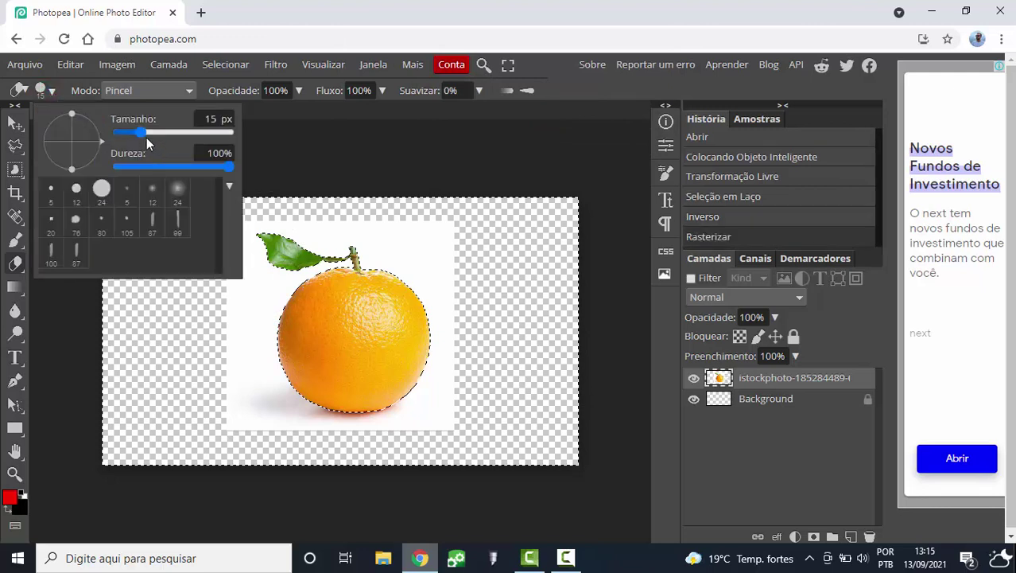
{"action": "left_click_drag", "start_coordinate": [147, 134], "coordinate": [220, 133]}
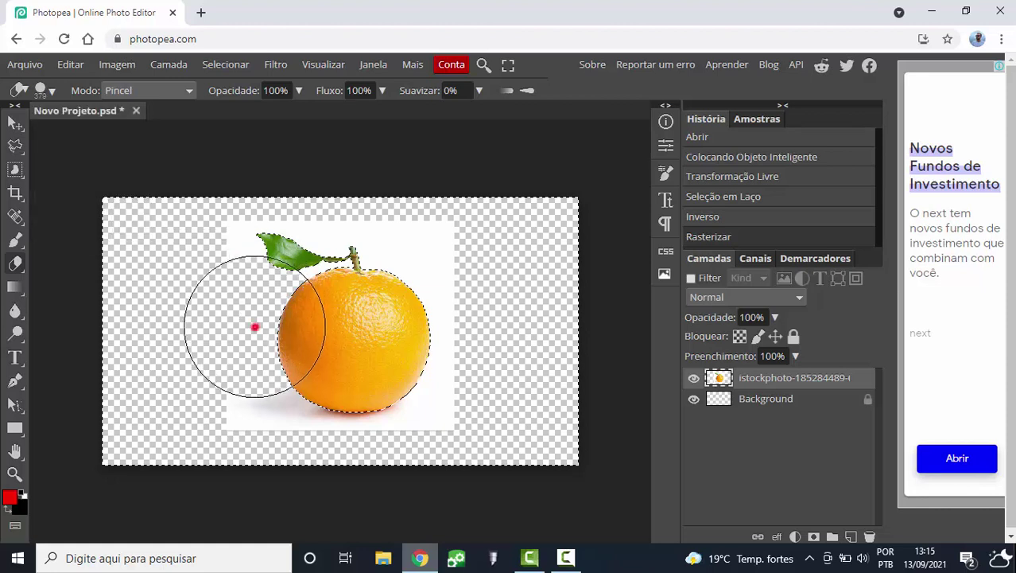
{"action": "mouse_move", "coordinate": [254, 324]}
{"action": "left_mouse_down"}
{"action": "mouse_move", "coordinate": [296, 410]}
{"action": "mouse_move", "coordinate": [220, 216]}
{"action": "mouse_move", "coordinate": [404, 226]}
{"action": "mouse_move", "coordinate": [306, 306]}
{"action": "mouse_move", "coordinate": [425, 351]}
{"action": "mouse_move", "coordinate": [263, 239]}
{"action": "left_mouse_up"}
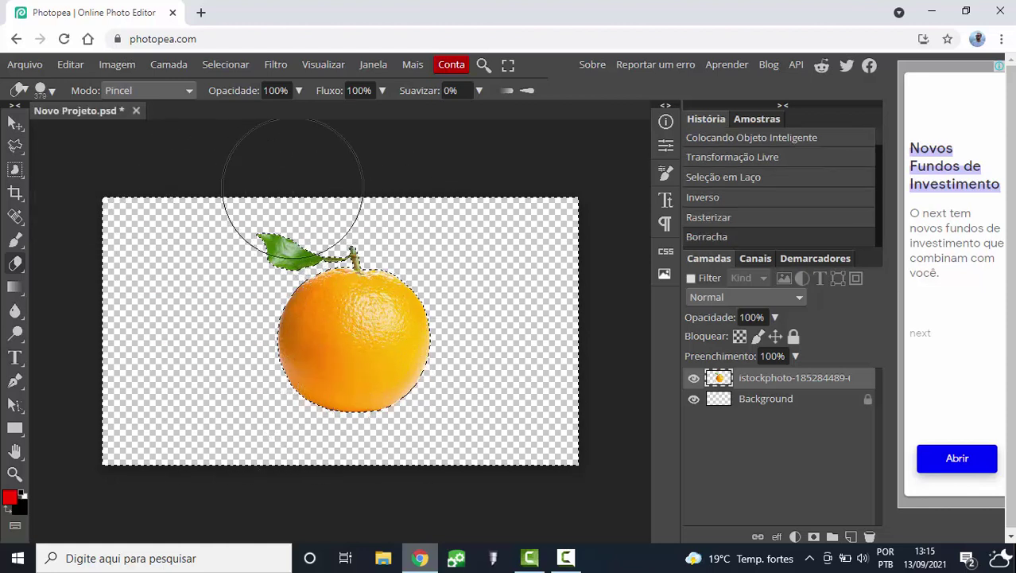
Step: Clear the selection with Desselecionar
{"action": "left_click", "coordinate": [13, 144]}
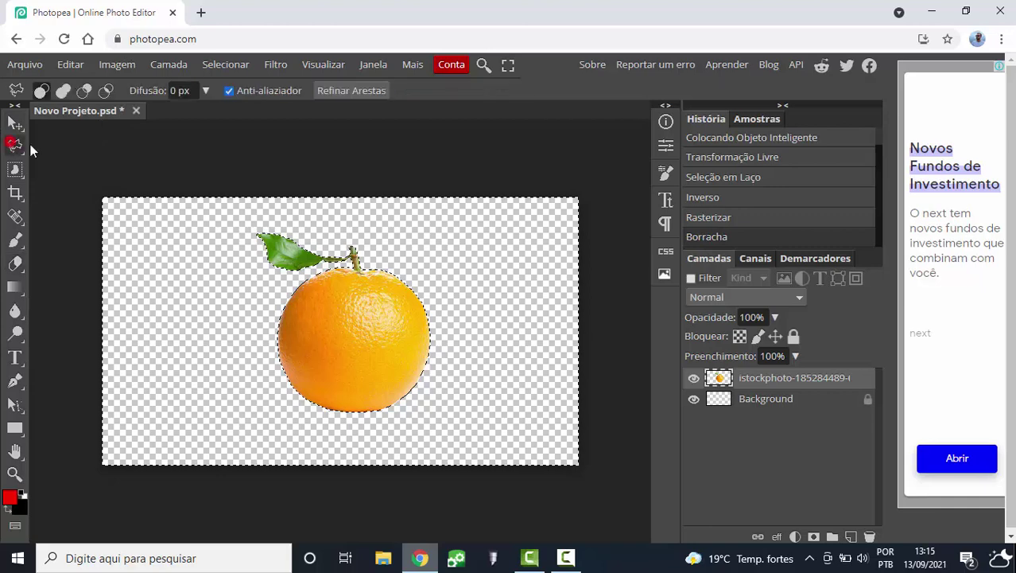
{"action": "right_click", "coordinate": [192, 273]}
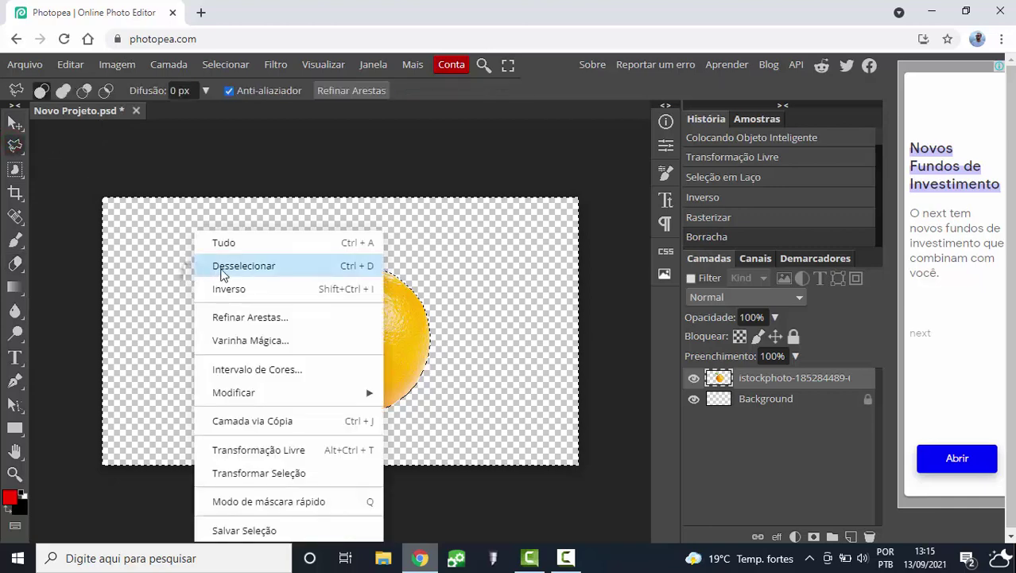
{"action": "left_click", "coordinate": [222, 268]}
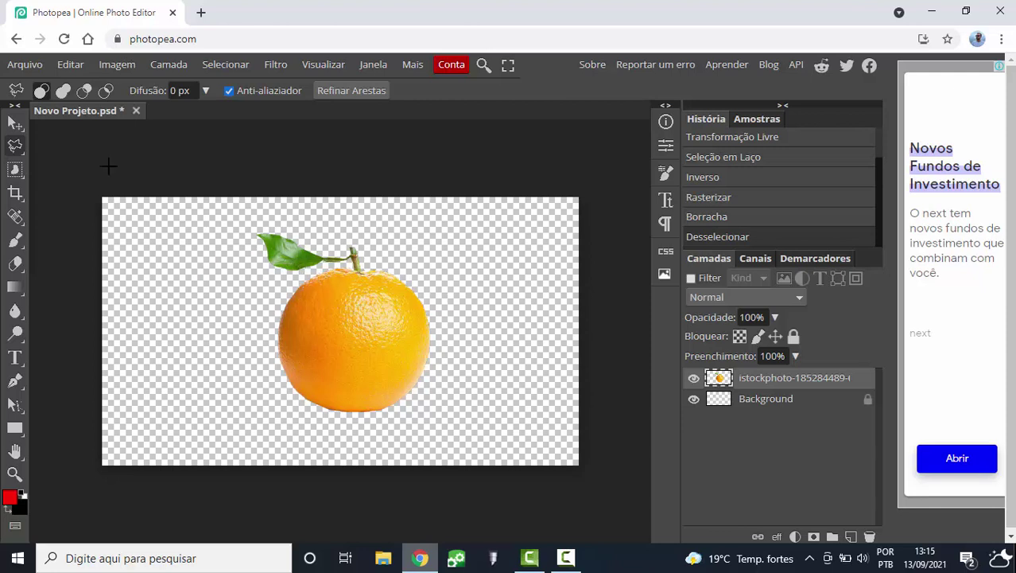
{"action": "left_click", "coordinate": [15, 123]}
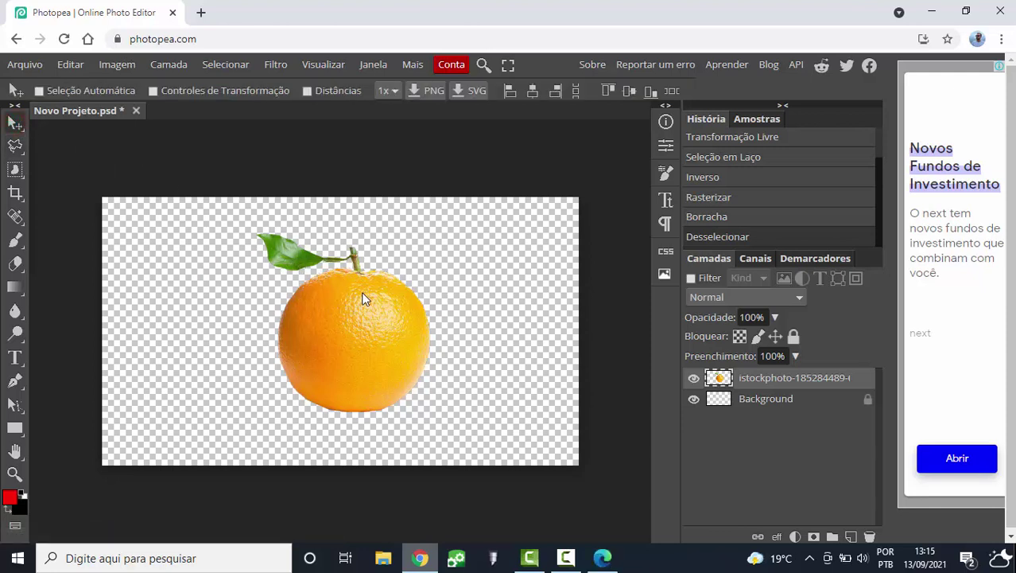
Step: Nudge the orange, draw a red canvas-filling rectangle and place Forma 1 below the orange layer
{"action": "mouse_move", "coordinate": [362, 297]}
{"action": "left_mouse_down"}
{"action": "mouse_move", "coordinate": [348, 318]}
{"action": "mouse_move", "coordinate": [329, 306]}
{"action": "left_mouse_up"}
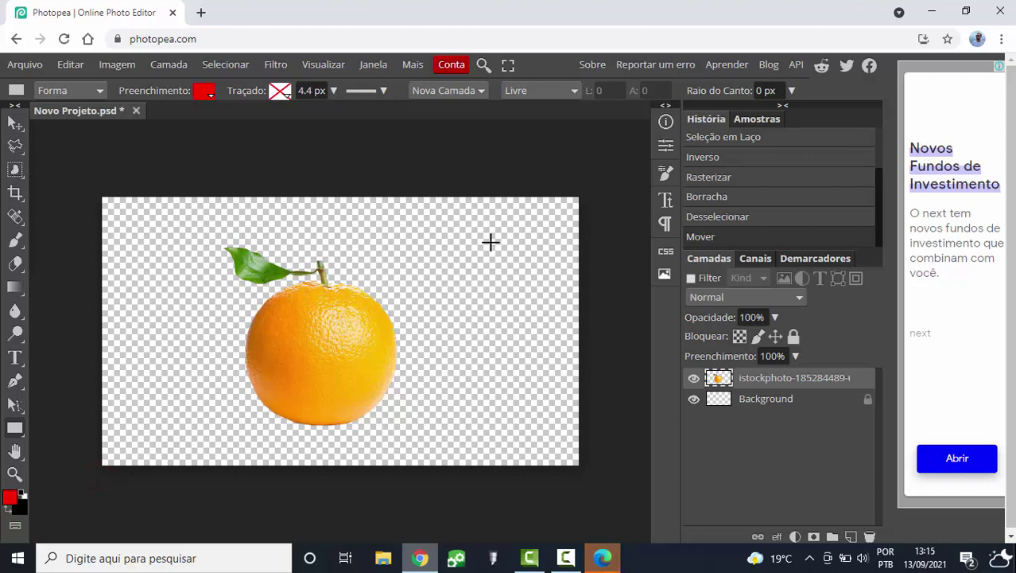
{"action": "left_click_drag", "start_coordinate": [100, 474], "coordinate": [581, 196]}
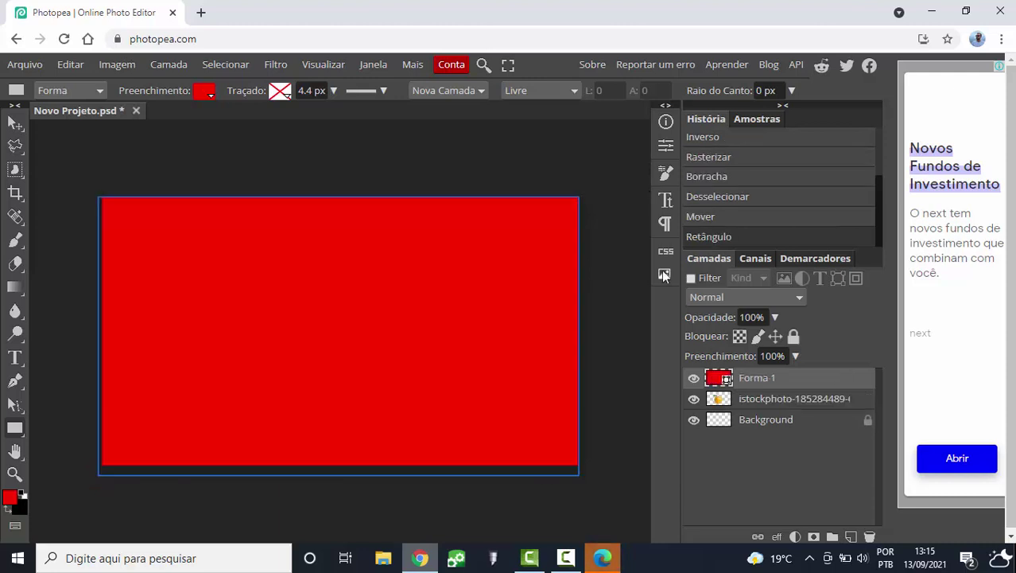
{"action": "left_click_drag", "start_coordinate": [751, 377], "coordinate": [764, 409]}
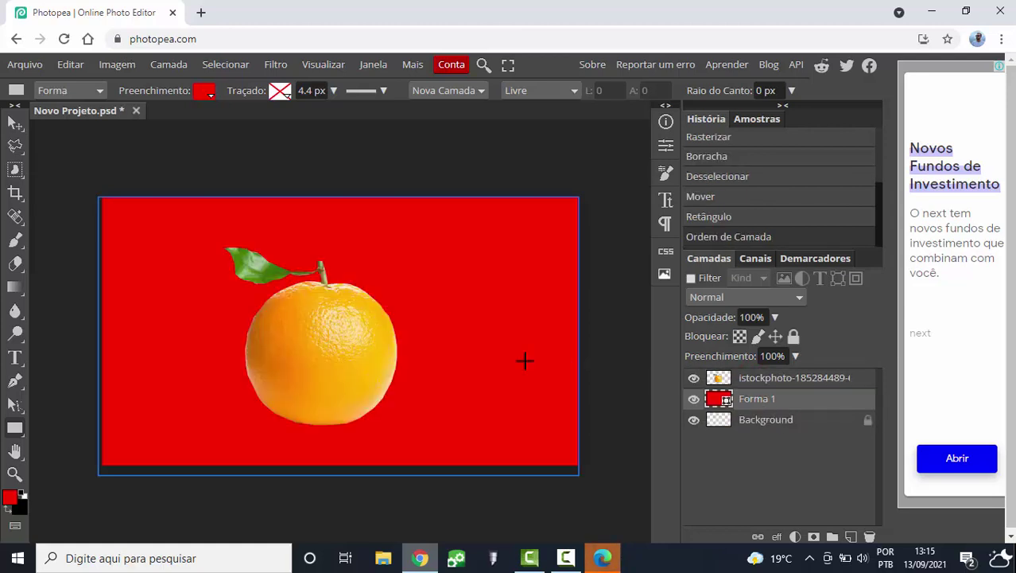
Step: Fit the red rectangle to the canvas and shift the orange to the right
{"action": "left_click", "coordinate": [15, 123]}
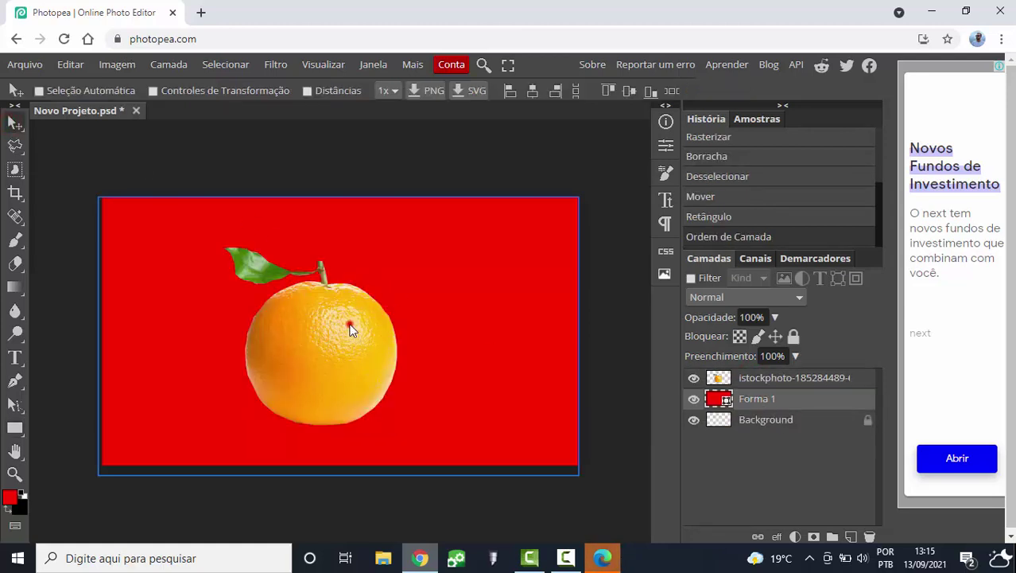
{"action": "left_click_drag", "start_coordinate": [352, 329], "coordinate": [347, 327]}
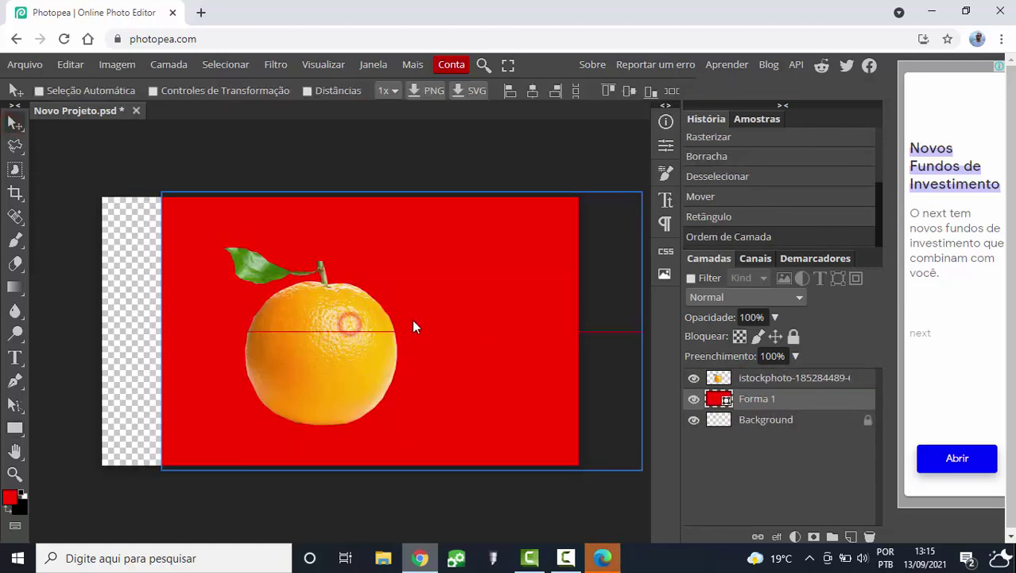
{"action": "left_click", "coordinate": [790, 384]}
{"action": "mouse_move", "coordinate": [434, 359]}
{"action": "left_mouse_down"}
{"action": "mouse_move", "coordinate": [479, 360]}
{"action": "mouse_move", "coordinate": [450, 342]}
{"action": "mouse_move", "coordinate": [485, 342]}
{"action": "mouse_move", "coordinate": [461, 353]}
{"action": "left_mouse_up"}
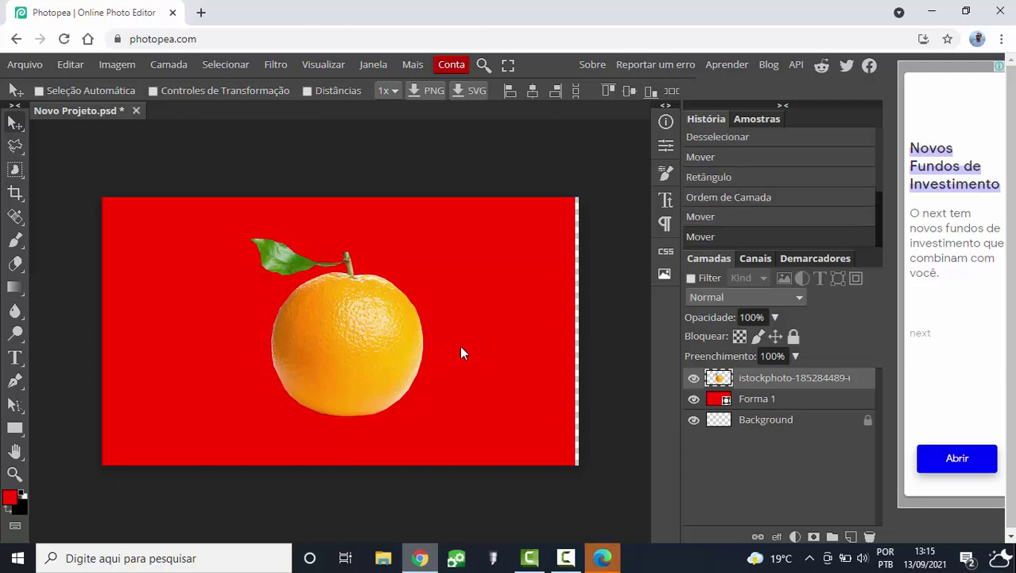